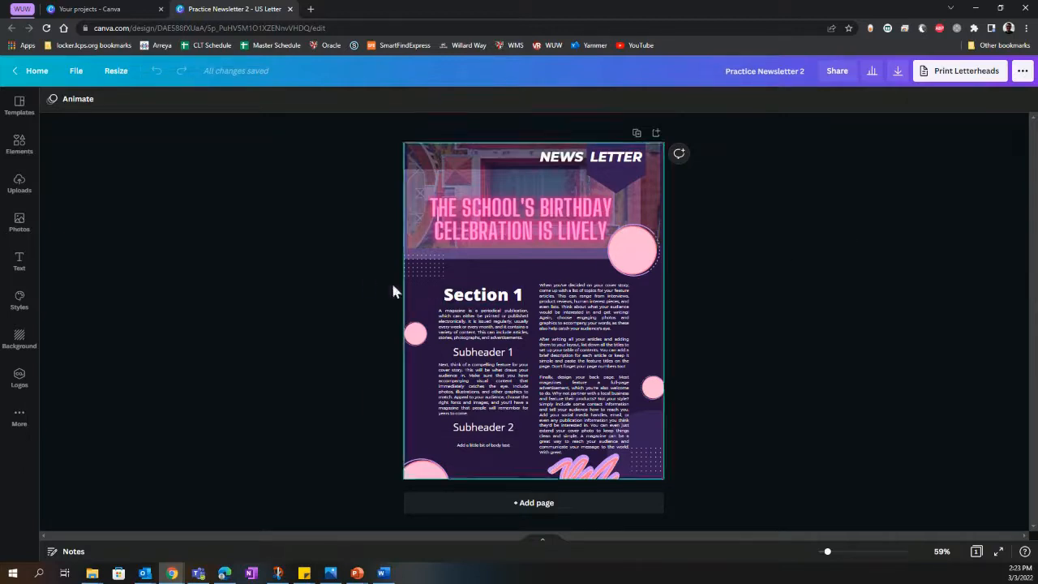
Step: Add the red and blue handheld game console graphic from the recently used elements to the newsletter page
click(20, 146)
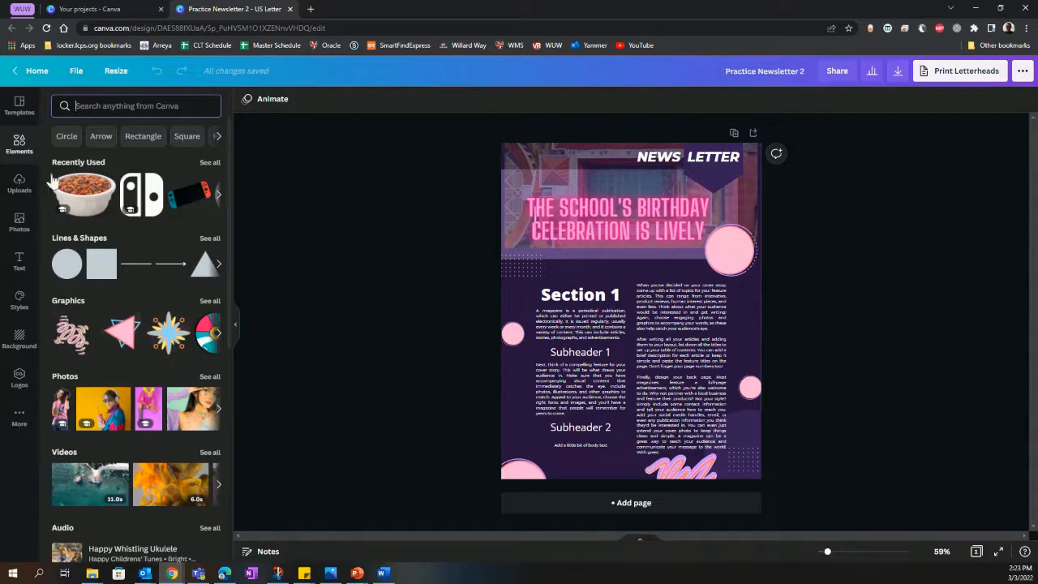
click(130, 101)
click(193, 198)
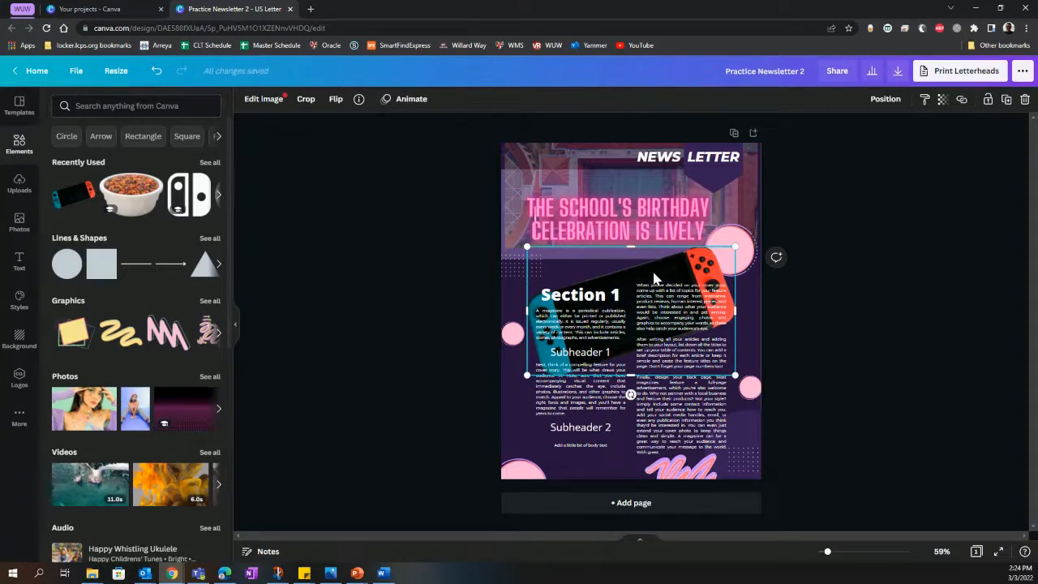
Step: Bring the game console graphic to the front so it overlaps the newsletter's body text
right_click(655, 277)
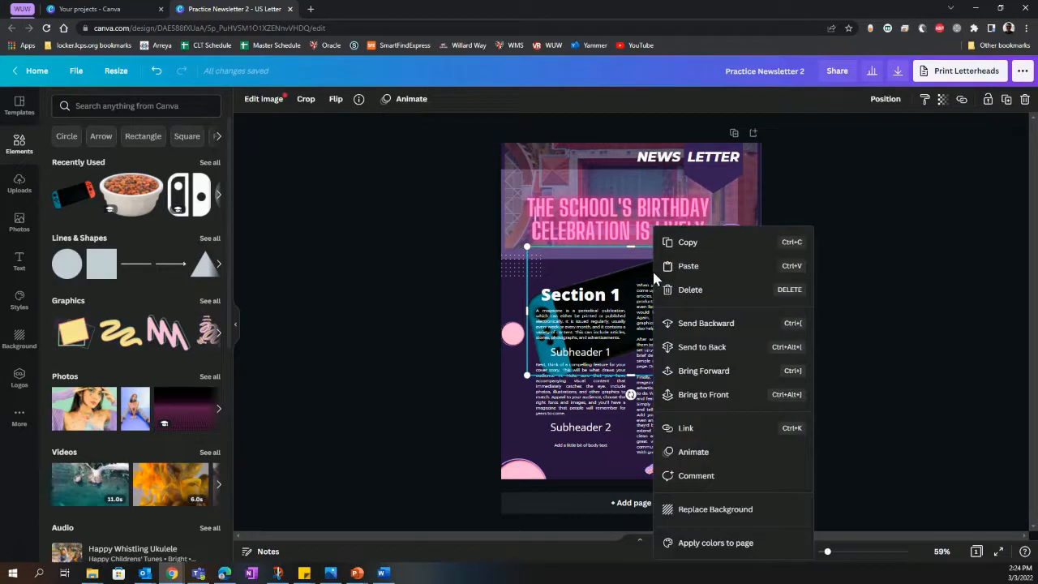
click(703, 394)
mouse_move(616, 326)
mouse_down()
mouse_move(633, 271)
mouse_move(614, 304)
mouse_move(619, 316)
mouse_up()
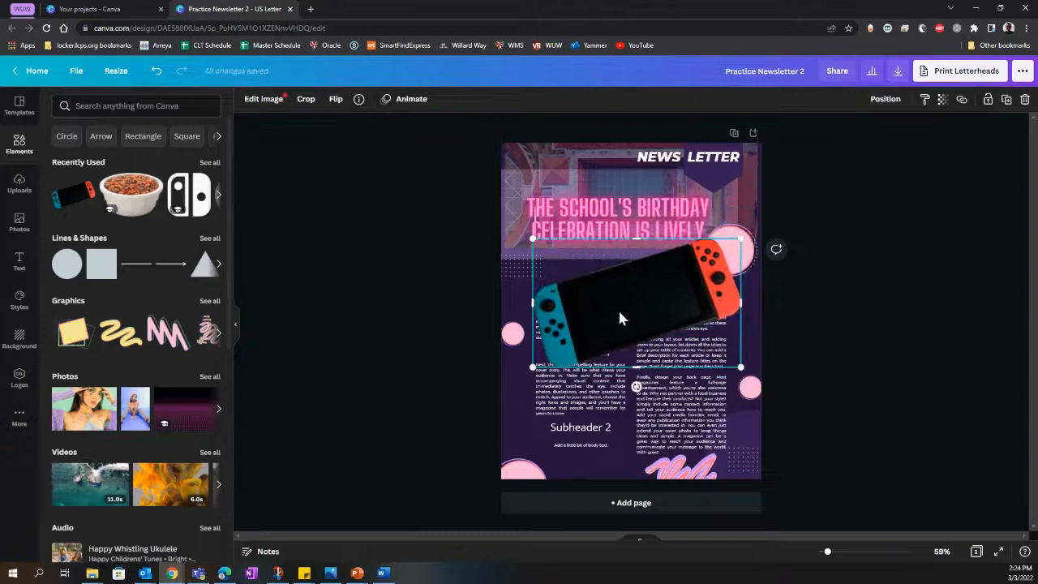
right_click(620, 318)
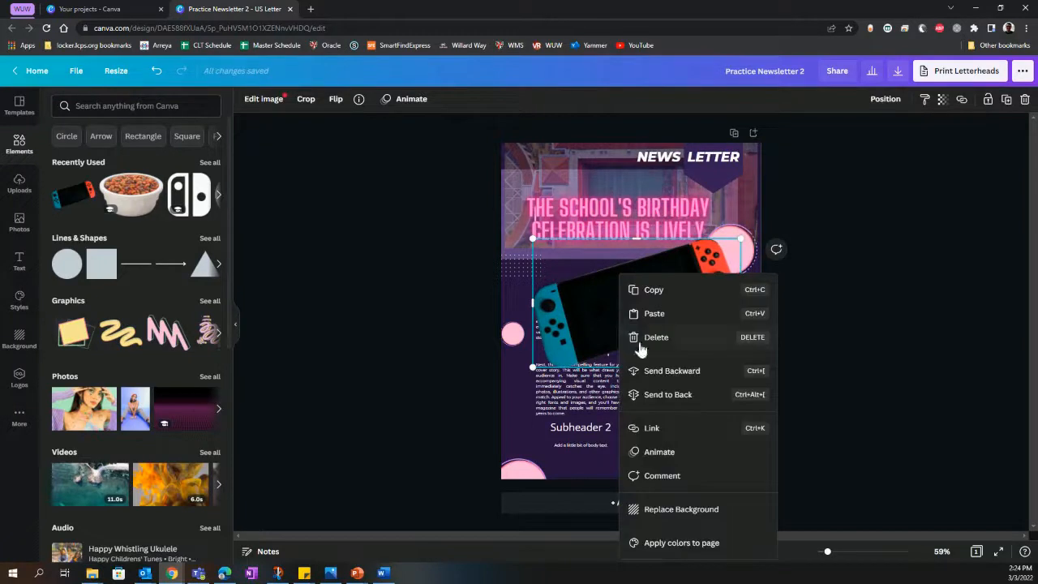
click(654, 395)
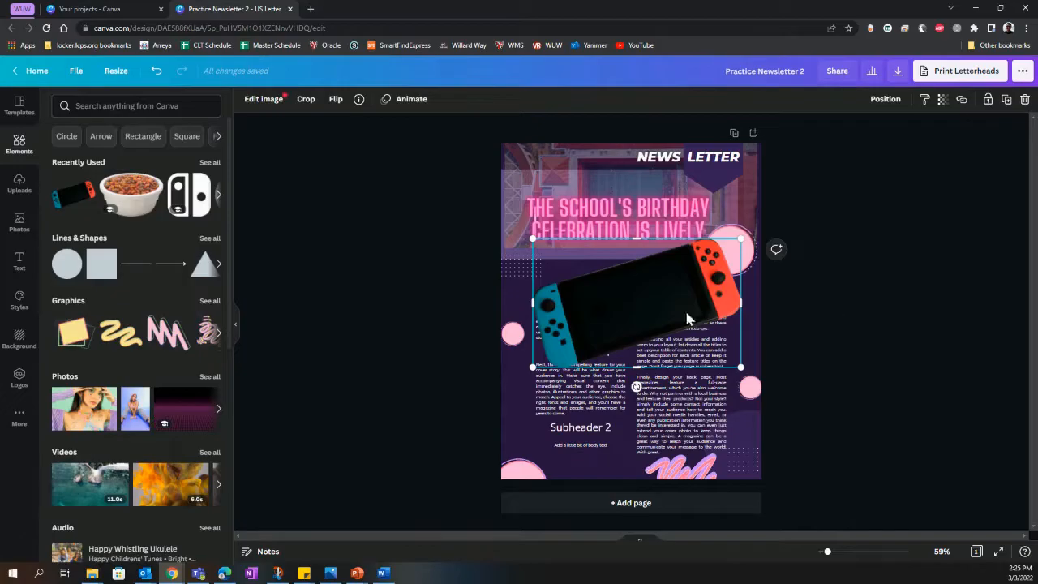
Step: Move the game console graphic up over the newsletter's header title, keeping its rotation at 0°
drag(686, 315, 678, 320)
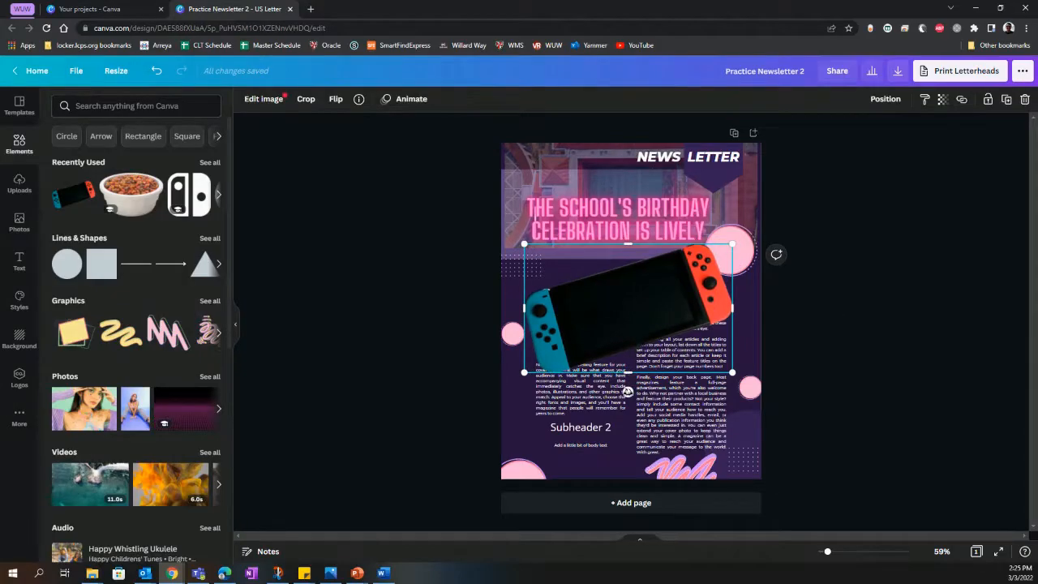
drag(628, 392, 629, 343)
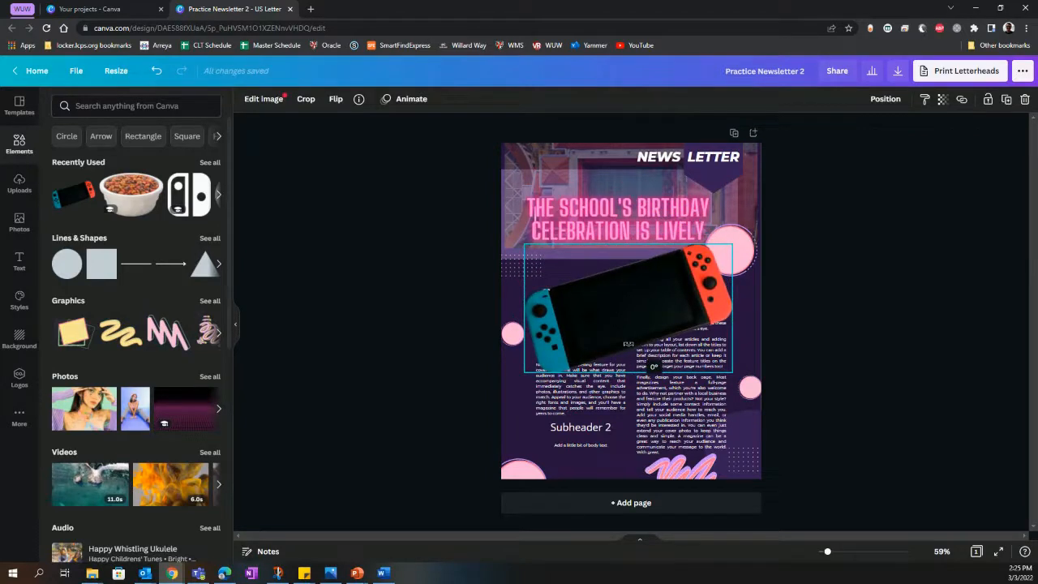
drag(629, 343, 621, 249)
Step: Delete the last and first paragraphs of the body text in the page's second column, keeping the middle one
click(665, 357)
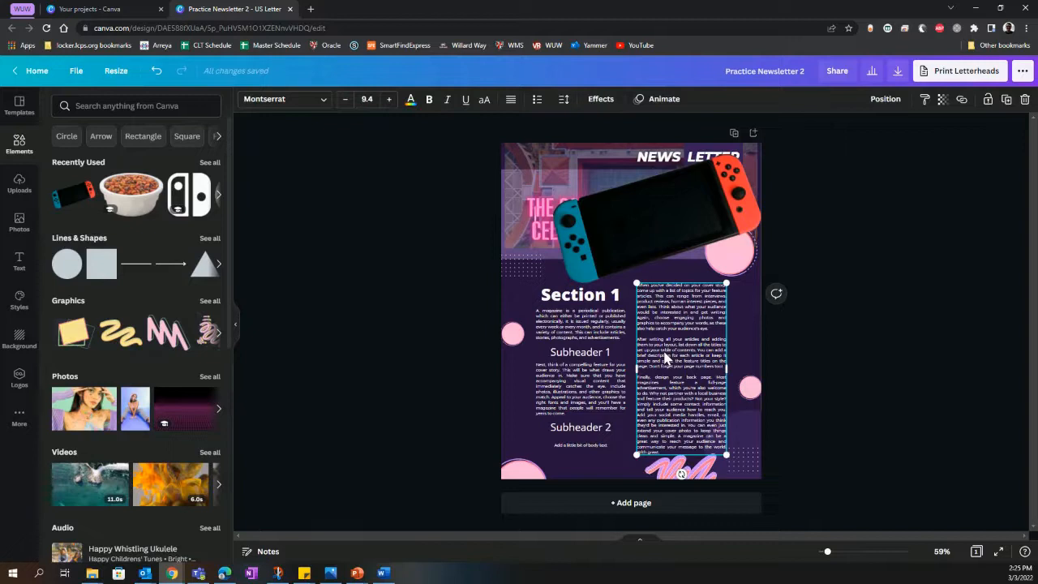
click(667, 354)
click(667, 350)
triple_click(678, 388)
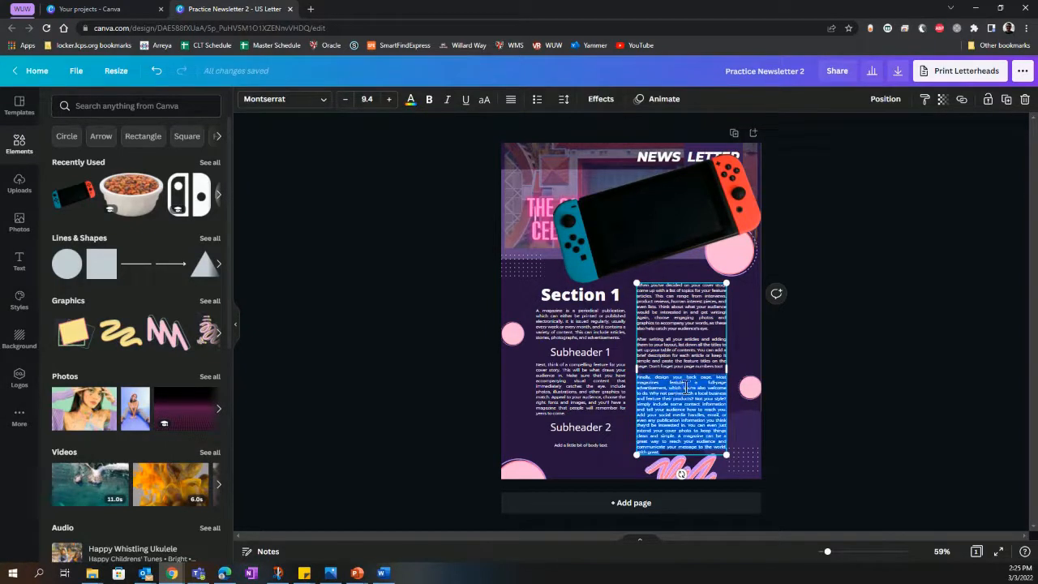
key(BackSpace)
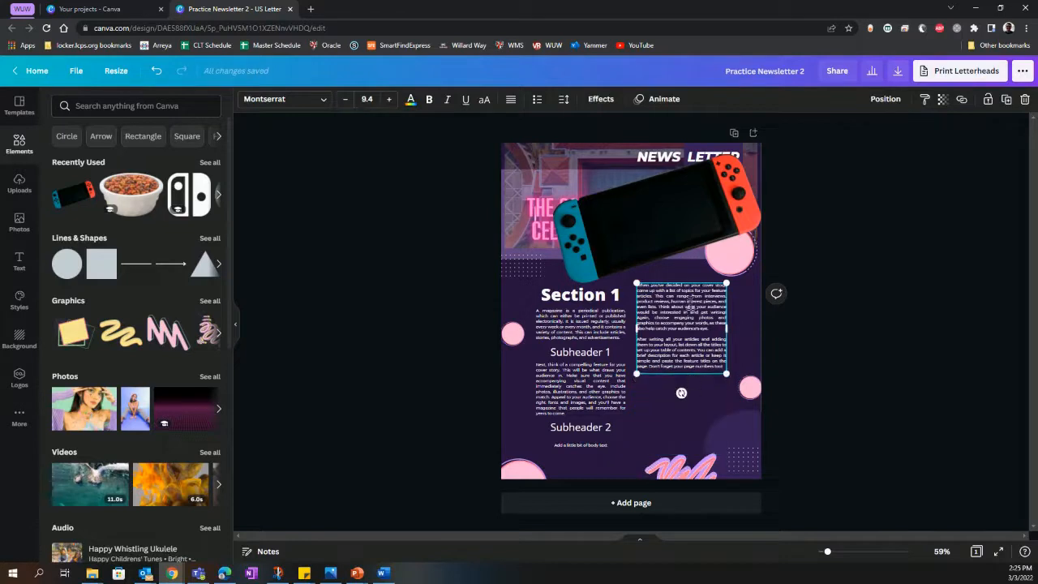
triple_click(695, 308)
key(BackSpace)
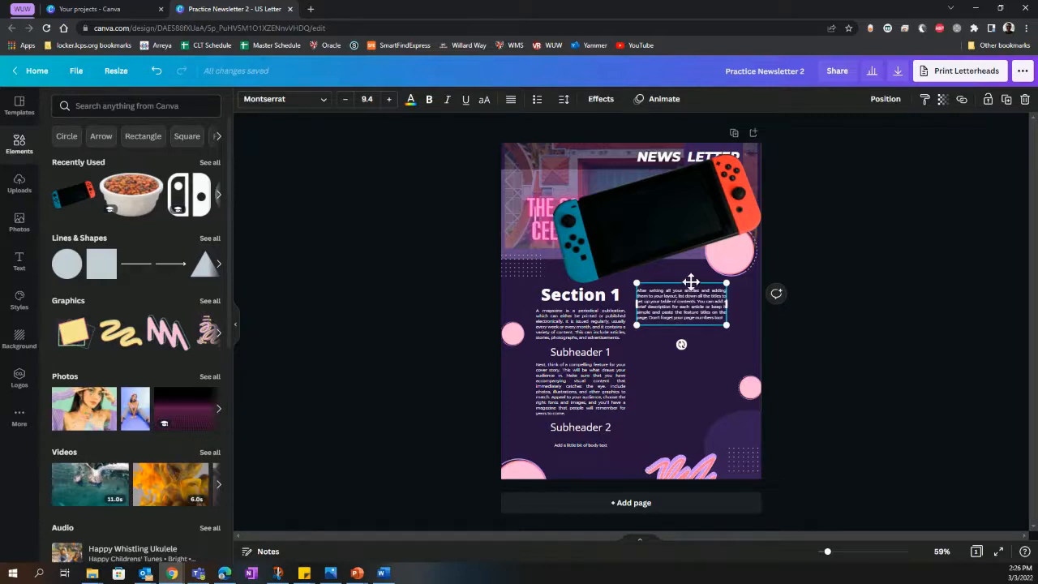
Step: Place the remaining second-column paragraph on the console's screen, rotated -17° to match its tilt and enlarged to font size 10.8
drag(691, 283, 666, 197)
drag(656, 259, 666, 257)
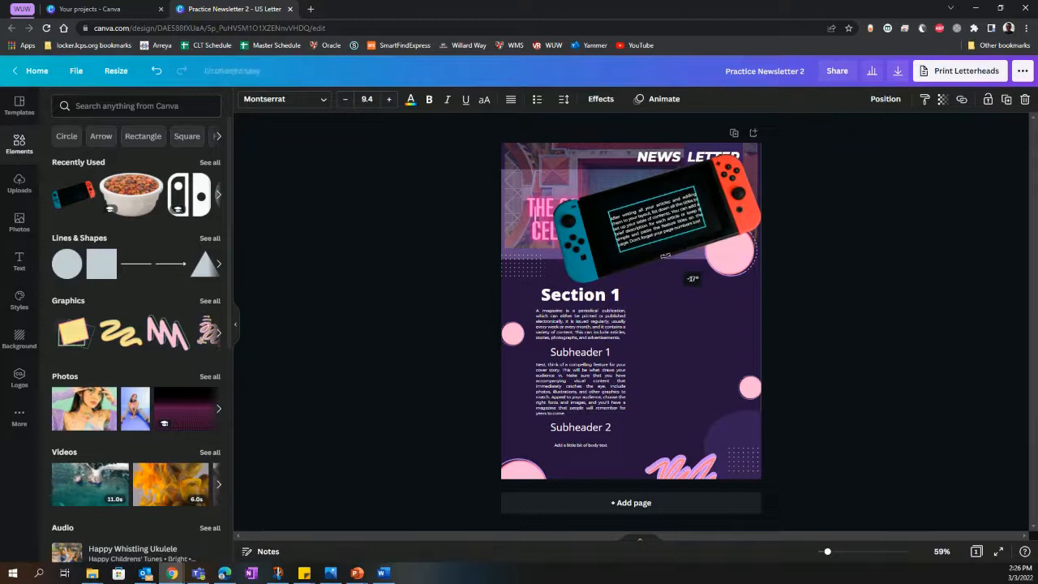
drag(694, 188, 699, 175)
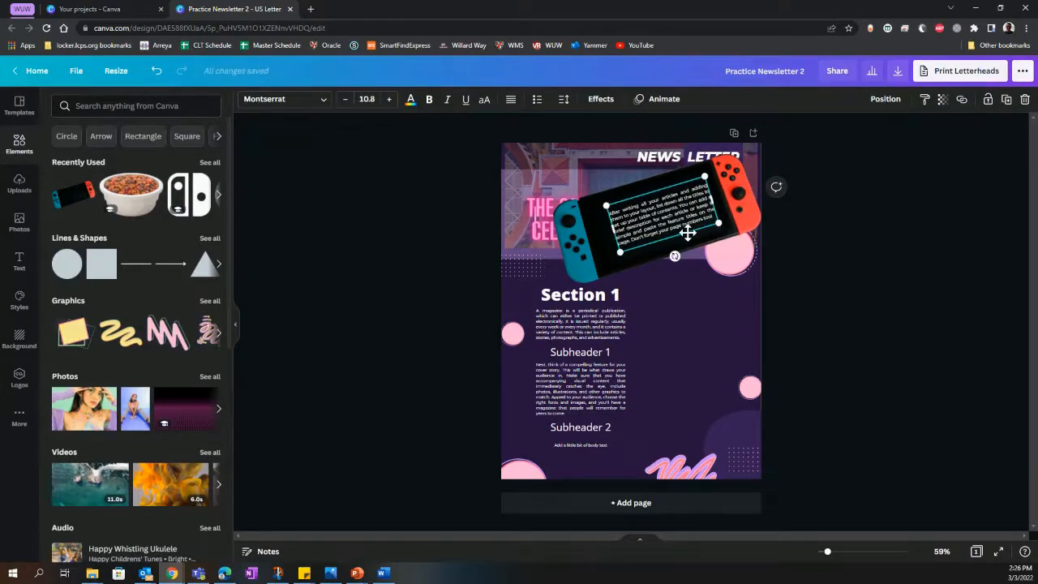
drag(686, 234, 681, 233)
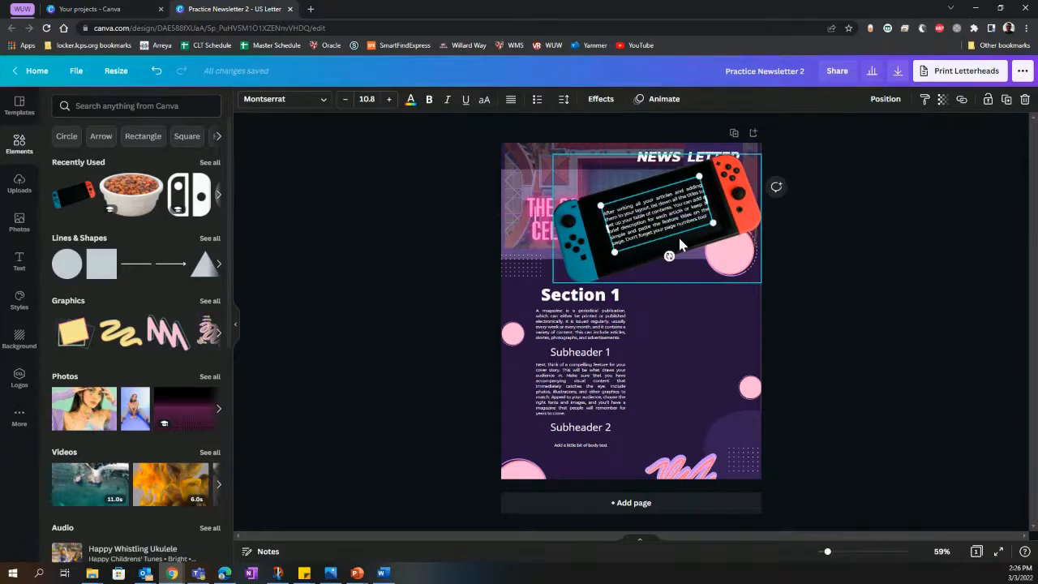
Step: Enlarge the paragraph on the console's screen to font size 11.9 so it fills more of the screen
scroll(730, 471, down, 1)
drag(826, 555, 842, 557)
scroll(833, 420, up, 3)
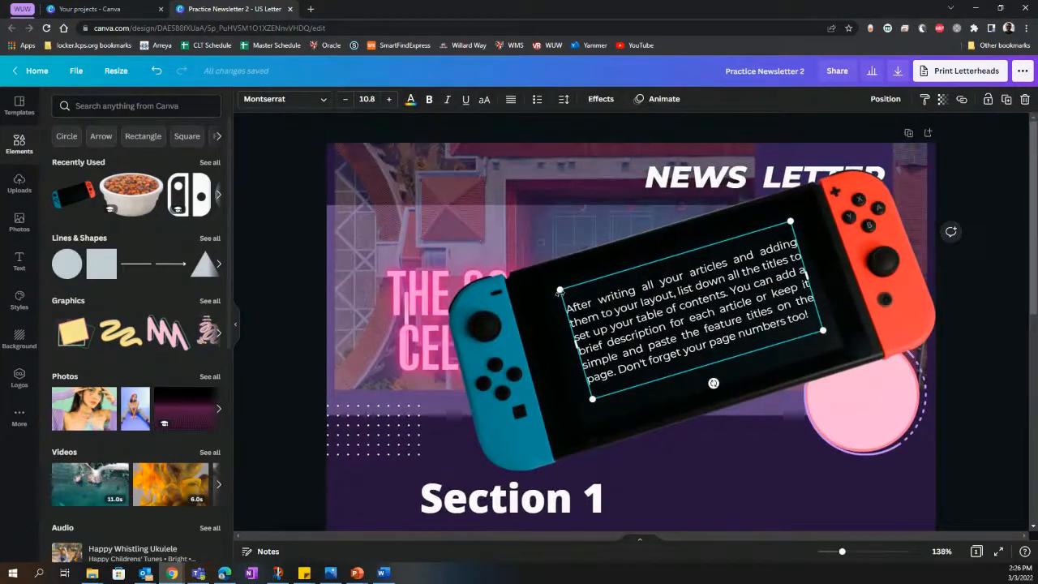
drag(559, 290, 546, 288)
drag(823, 330, 837, 340)
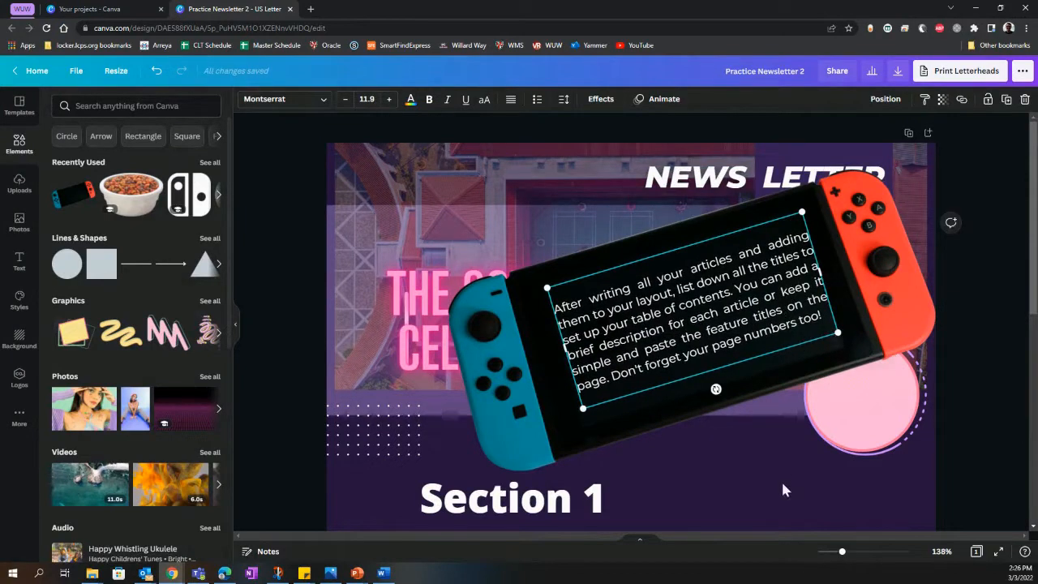
Step: Select the console graphic and its text together, move them beside Section 1 and shrink them to fit the empty second column
drag(841, 552, 828, 558)
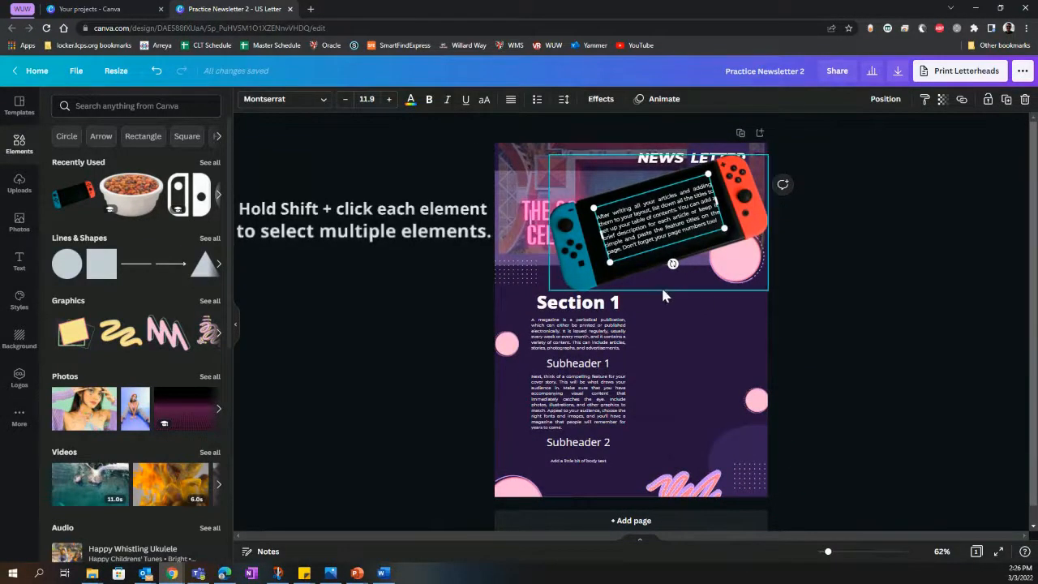
shift+click(584, 284)
drag(586, 282, 639, 394)
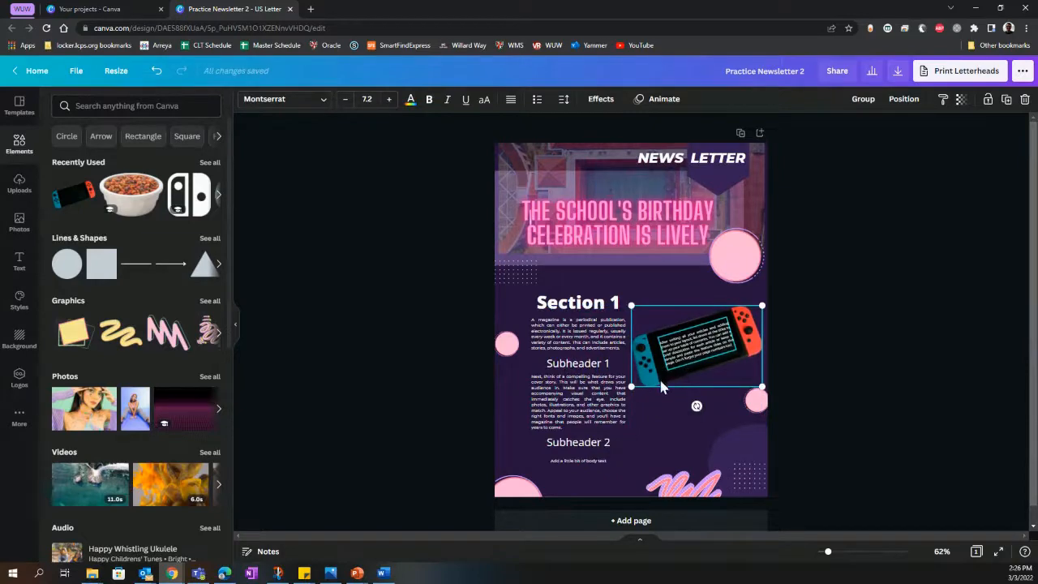
drag(824, 556, 843, 554)
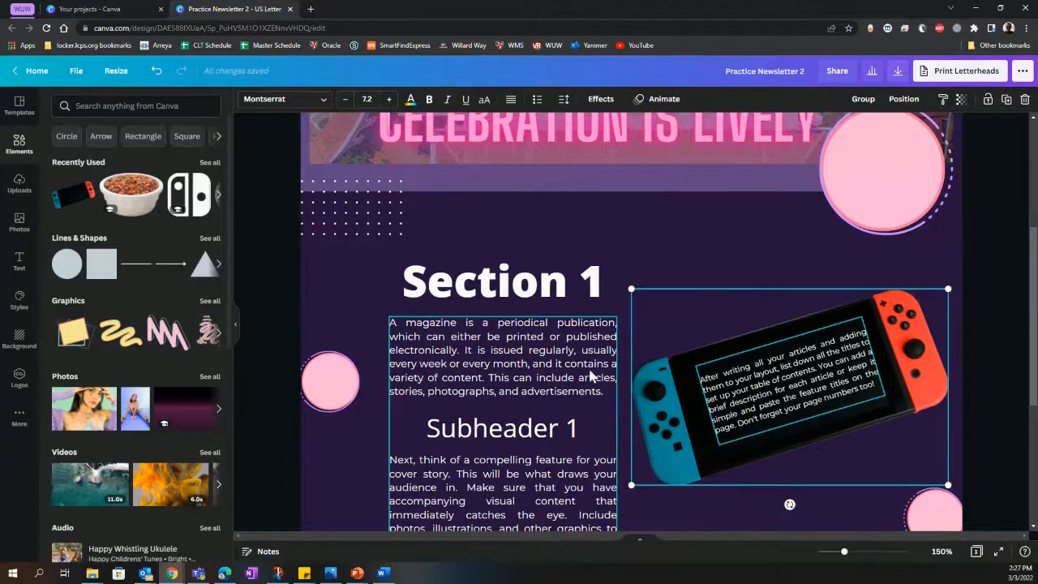
scroll(590, 373, up, 3)
scroll(589, 373, up, 1)
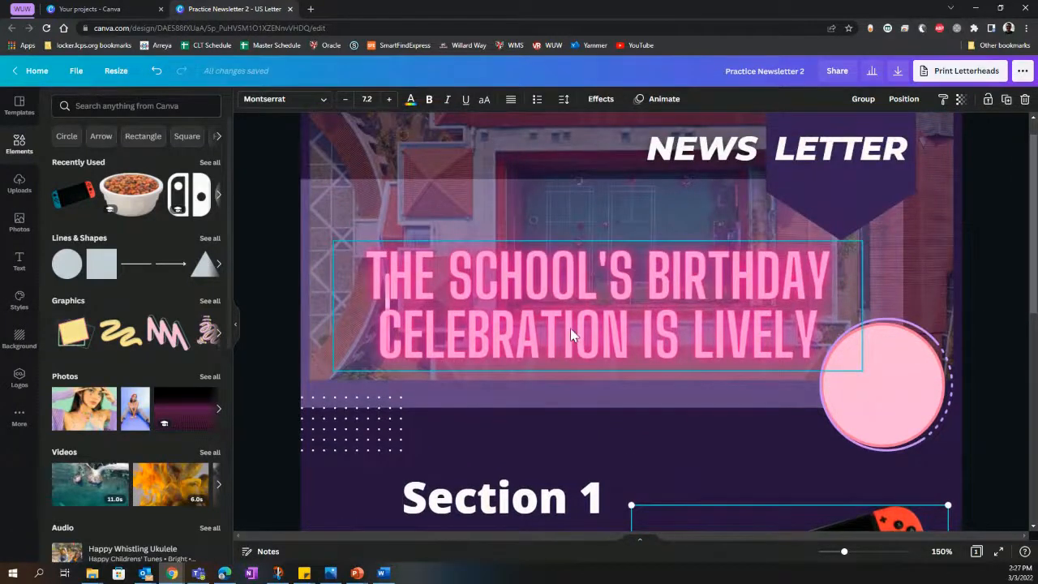
scroll(570, 330, down, 4)
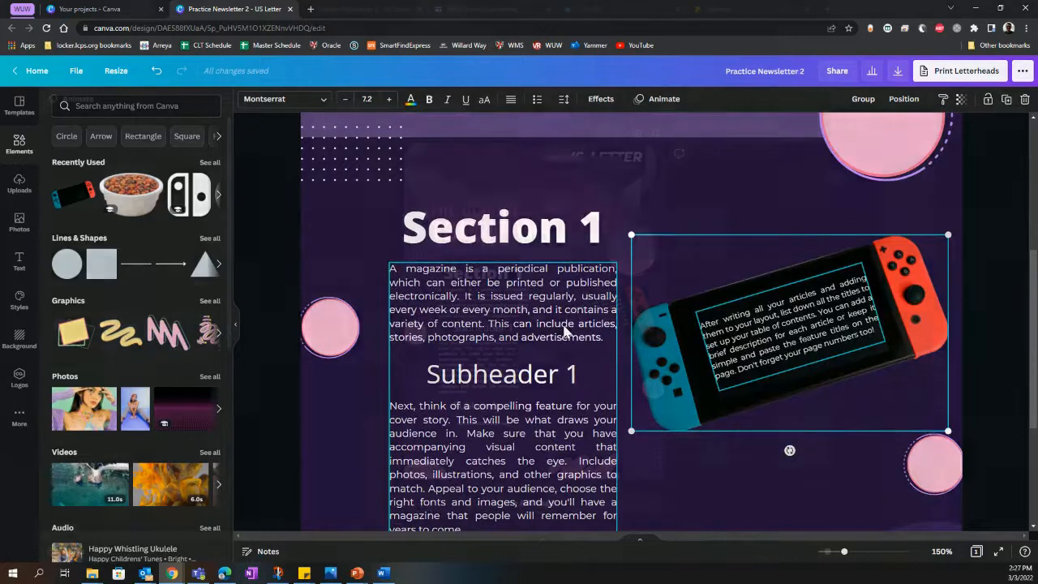